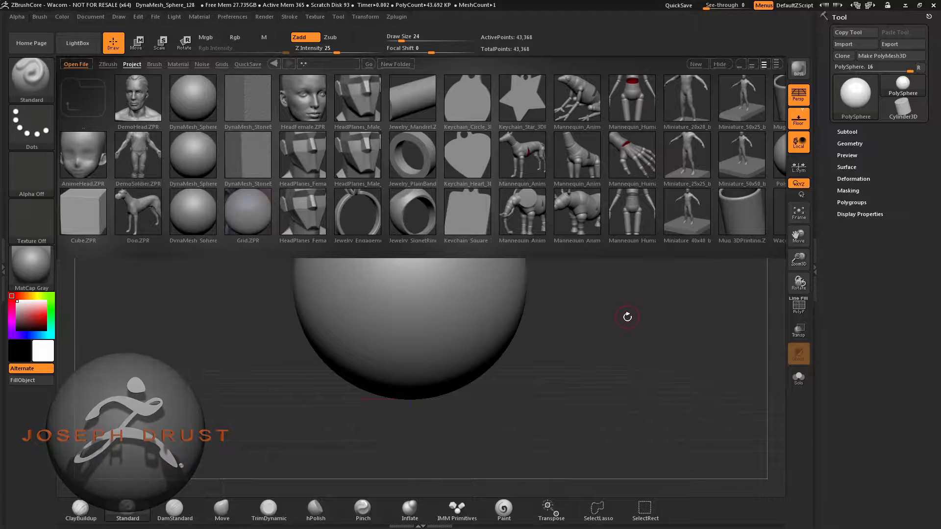
- Open the HeadPlanes_Male_256 project from the project library
double_click(358, 157)
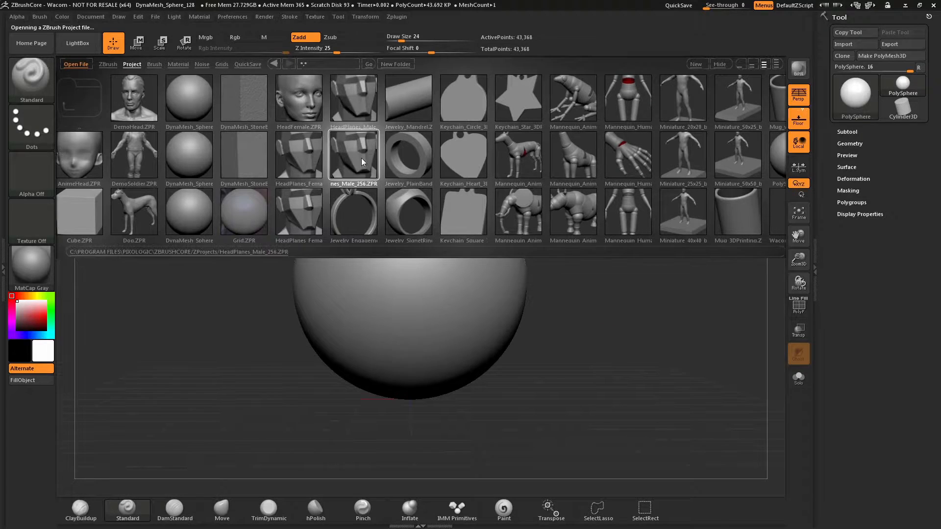
left_click(501, 293)
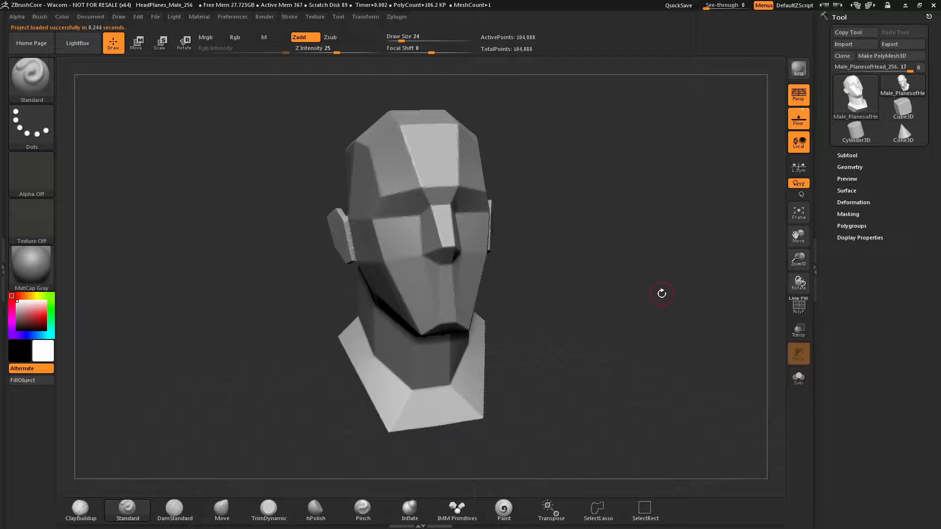
- Apply the Noise56 surface noise preset from the NoiseMakers library to the head
left_click(853, 191)
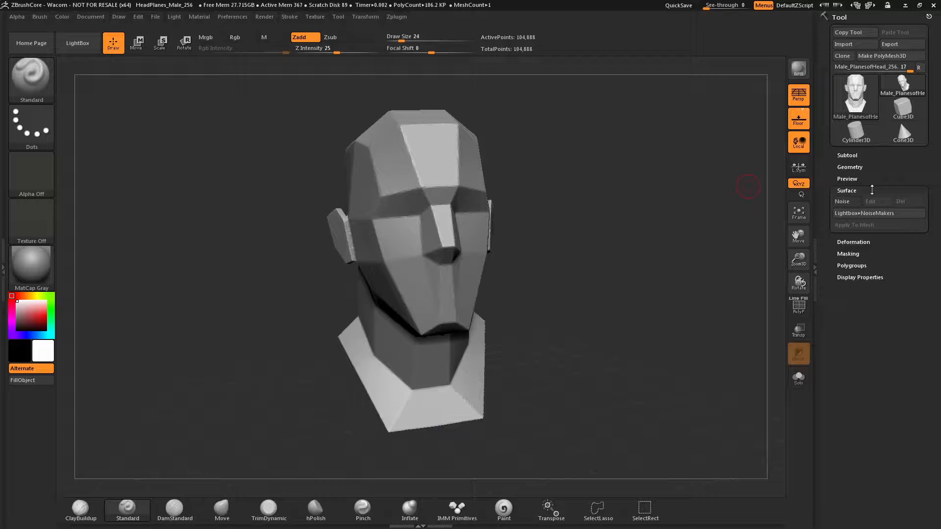
left_click(852, 214)
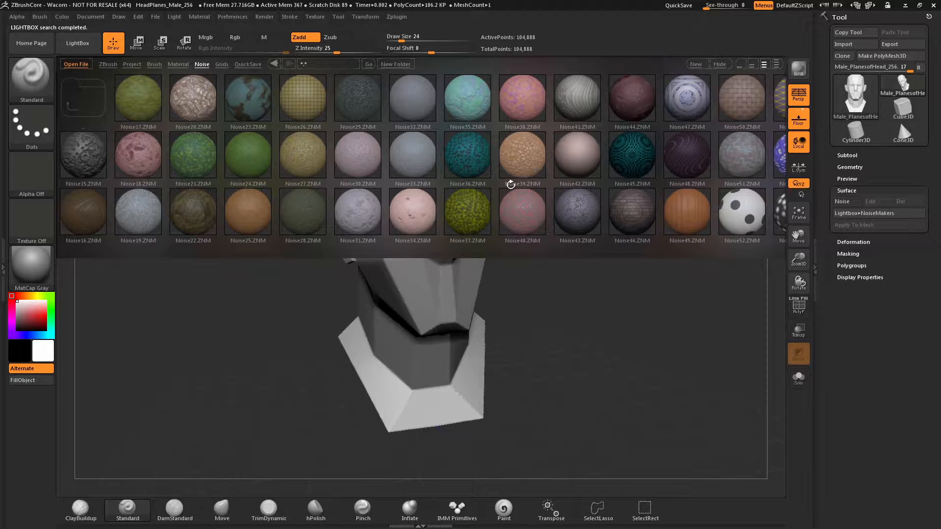
scroll(538, 184, "down", 5)
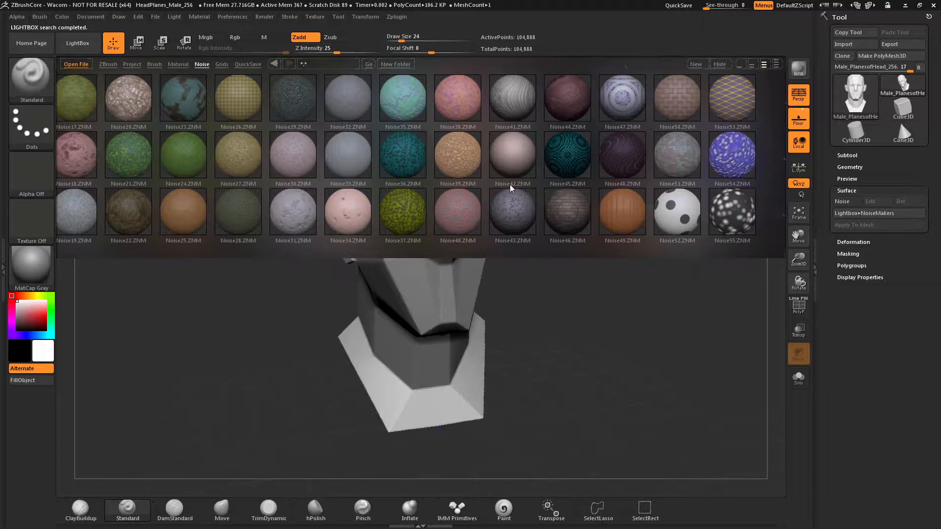
scroll(504, 185, "down", 2)
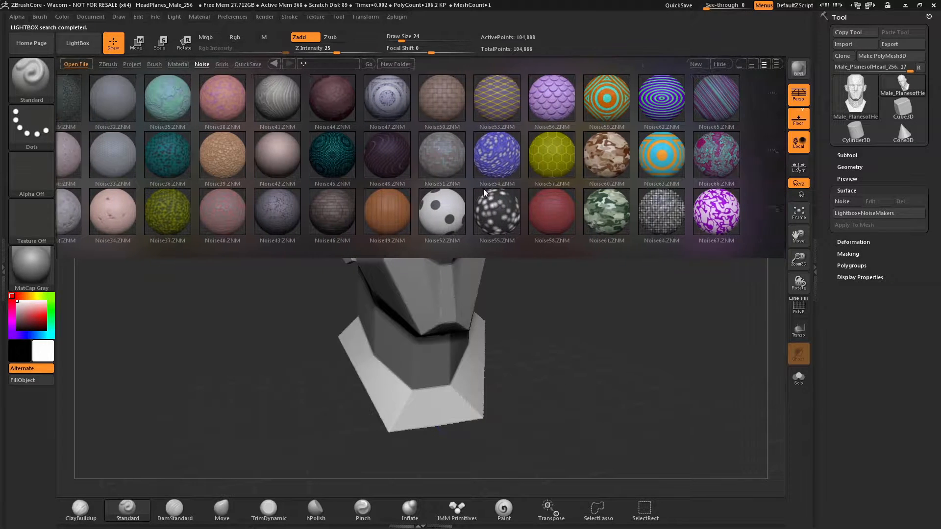
scroll(536, 184, "down", 2)
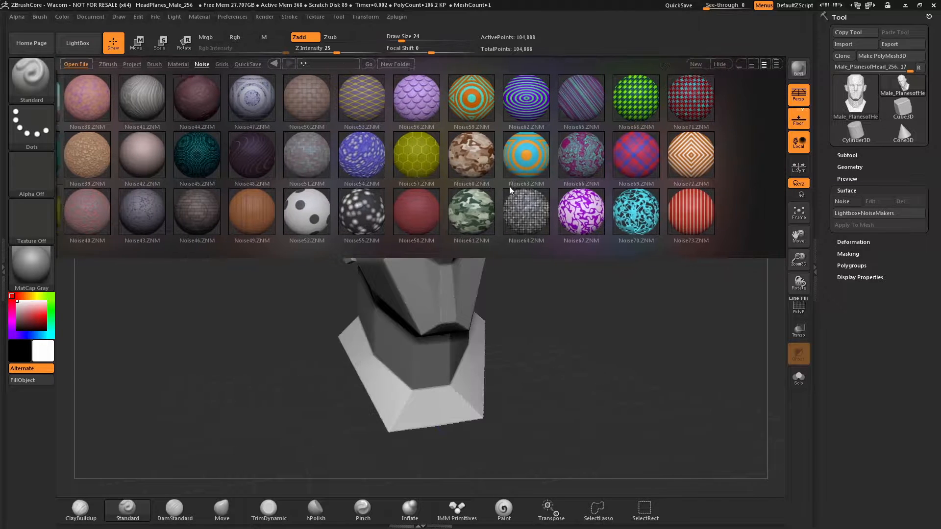
double_click(402, 99)
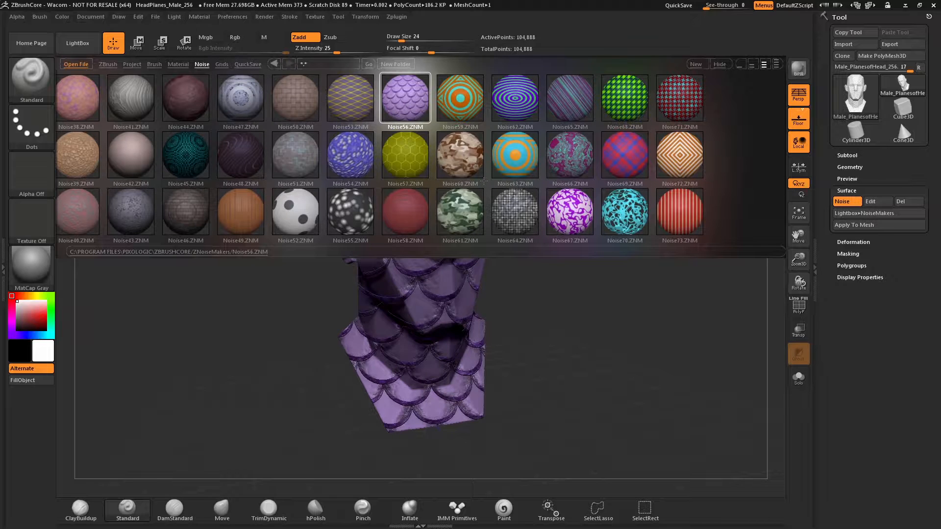
left_click(721, 65)
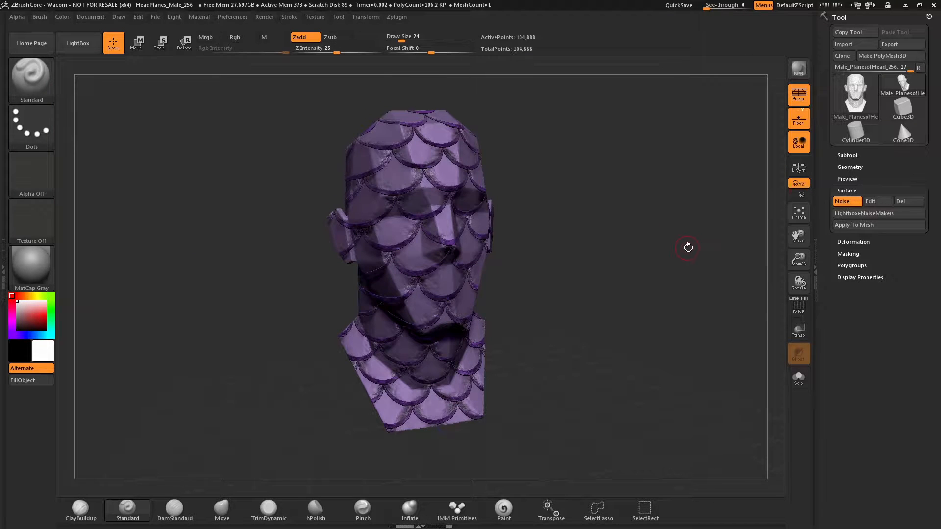
left_click_drag(687, 248, 664, 241)
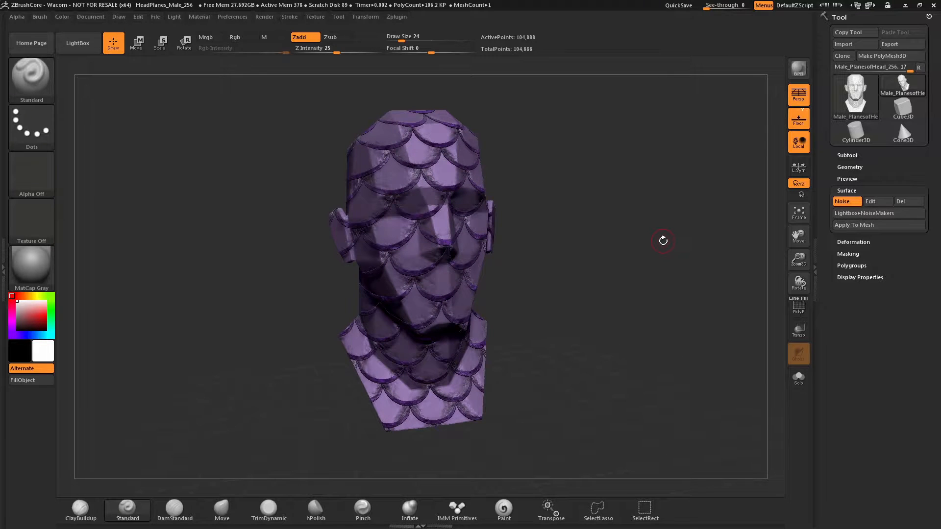
- Replace the head's surface noise with the Noise27 preset from the NoiseMakers library
left_click(862, 214)
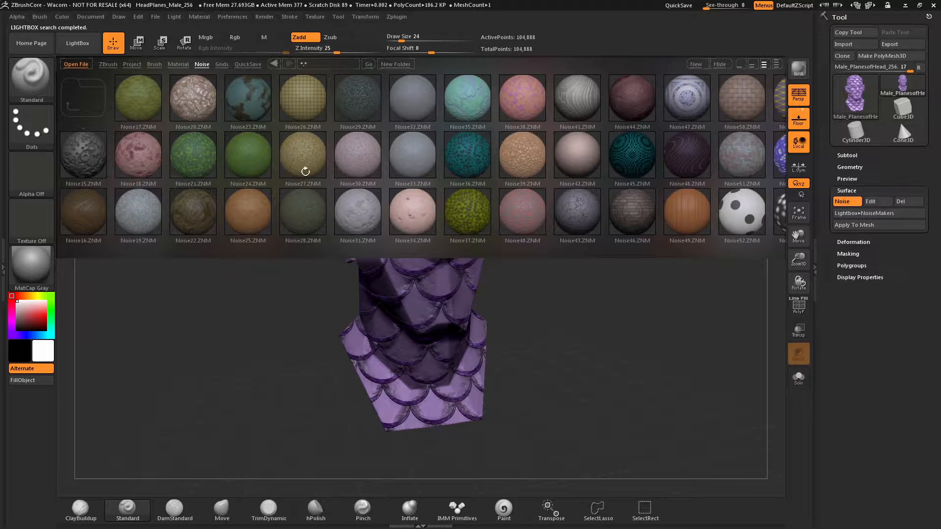
left_click(303, 154)
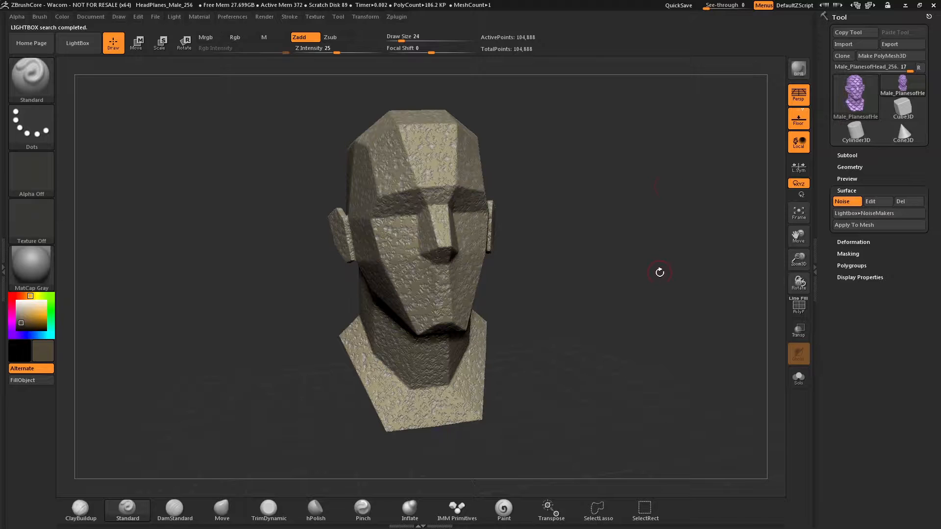
mouse_move(660, 272)
left_mouse_down()
mouse_move(672, 273)
mouse_move(622, 275)
mouse_move(656, 275)
left_mouse_up()
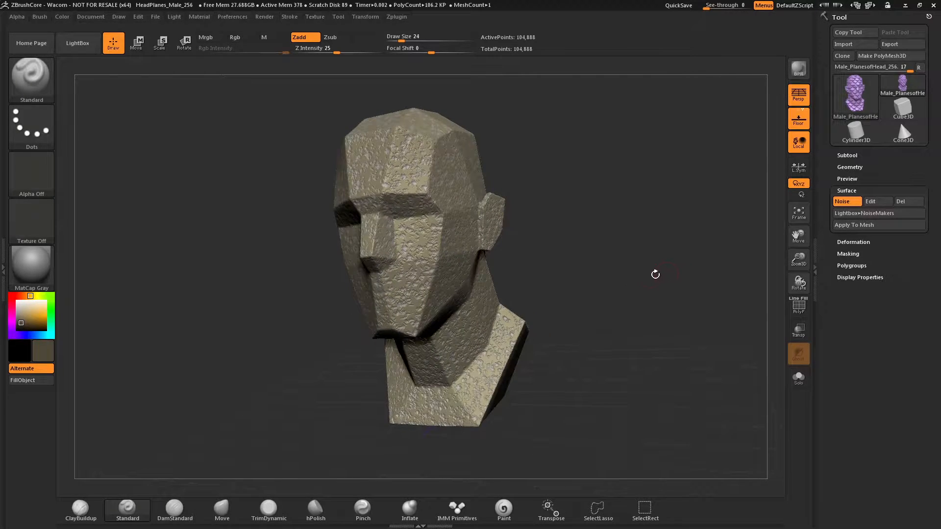
- Build up a raised ridge from the temple down to the jaw with the ClayBuildup brush over the surface noise
left_click(81, 512)
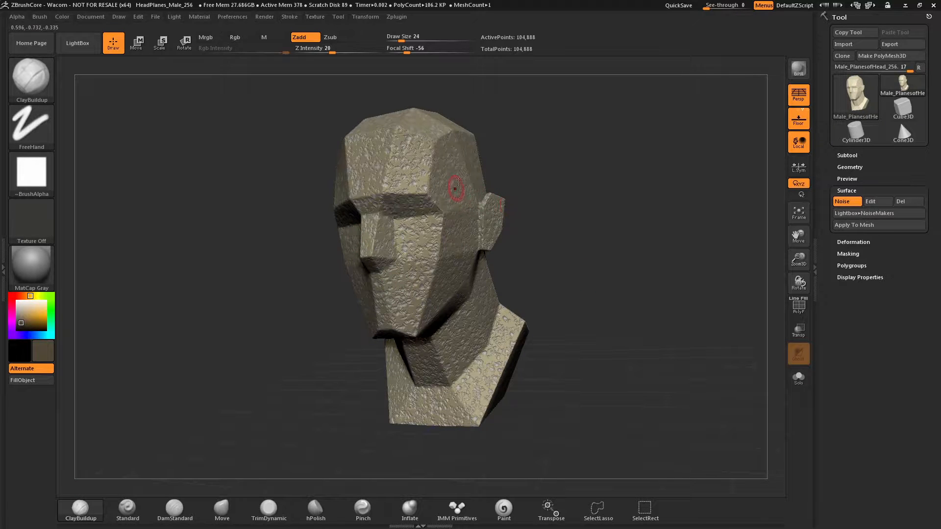
left_click_drag(466, 170, 441, 250)
left_click_drag(467, 169, 442, 252)
left_click_drag(537, 171, 496, 168)
mouse_move(467, 175)
left_mouse_down()
mouse_move(427, 305)
mouse_move(440, 232)
mouse_move(485, 164)
mouse_move(439, 245)
mouse_move(424, 311)
mouse_move(439, 221)
left_mouse_up()
left_click_drag(527, 161, 541, 131)
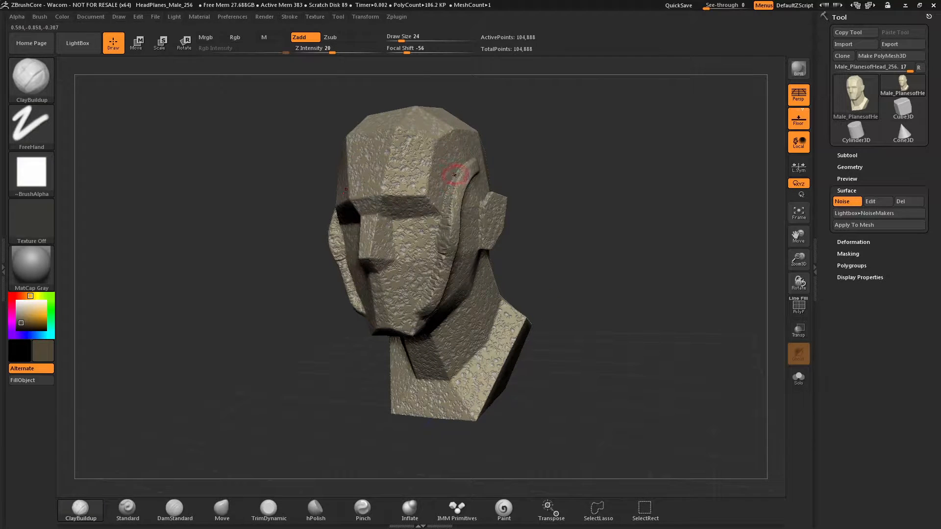
left_click_drag(456, 174, 431, 339)
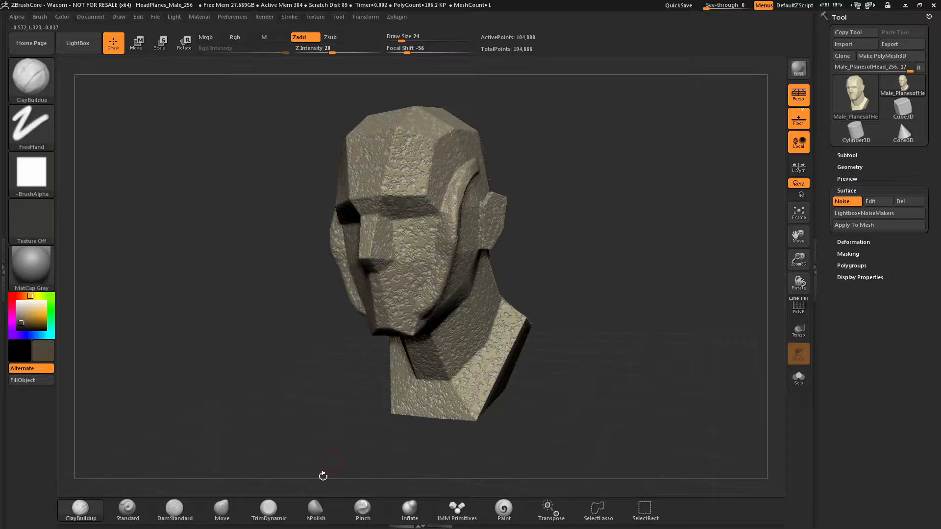
- Pull the sides of the face outward into wide flaps with the Move brush at draw size 124
left_click(222, 509)
left_click_drag(548, 200, 528, 198)
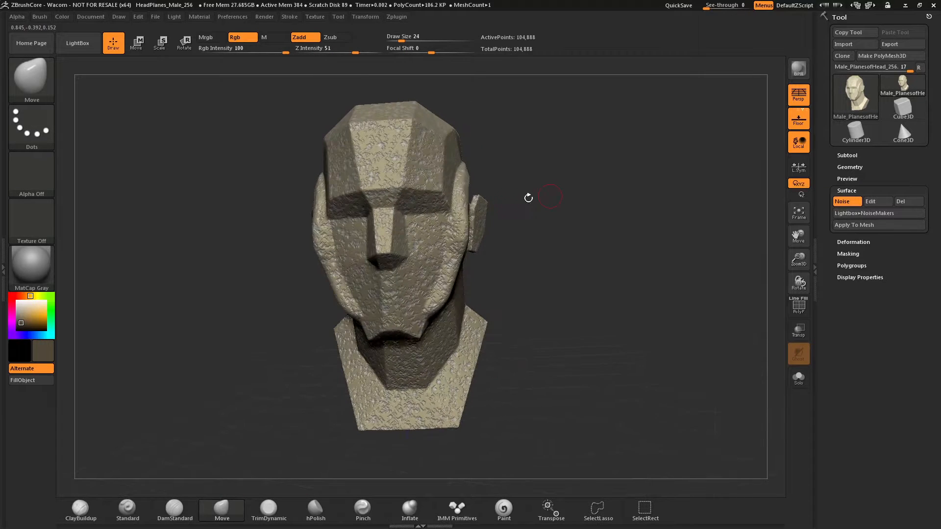
key("s")
left_click_drag(459, 216, 526, 195)
left_click_drag(468, 278, 501, 291)
left_click_drag(569, 254, 506, 257)
mouse_move(435, 243)
left_mouse_down()
mouse_move(402, 242)
mouse_move(393, 211)
left_mouse_up()
left_click_drag(588, 139, 519, 174)
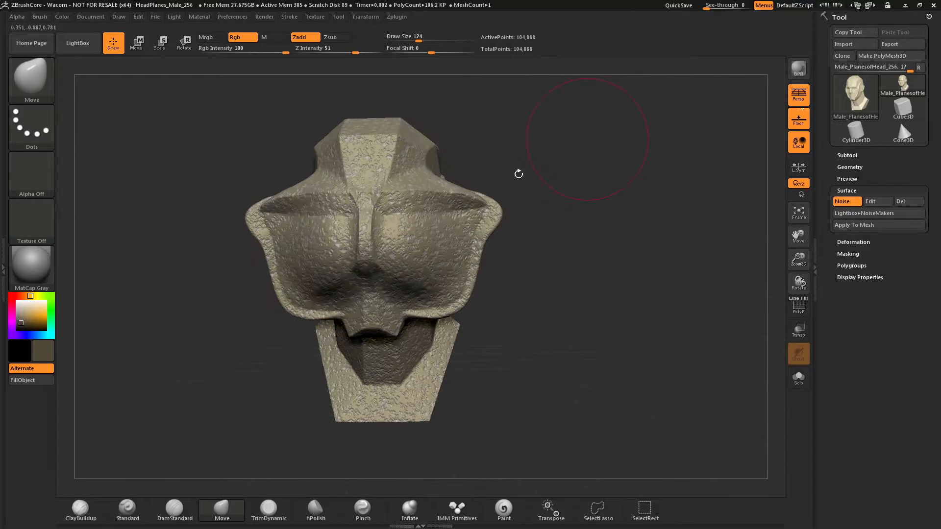
- Stretch the upper and lower corners of the face flaps, lower the chin and bulge the front of the face forward with the Move brush
left_click_drag(467, 208, 483, 184)
left_click_drag(442, 294, 447, 320)
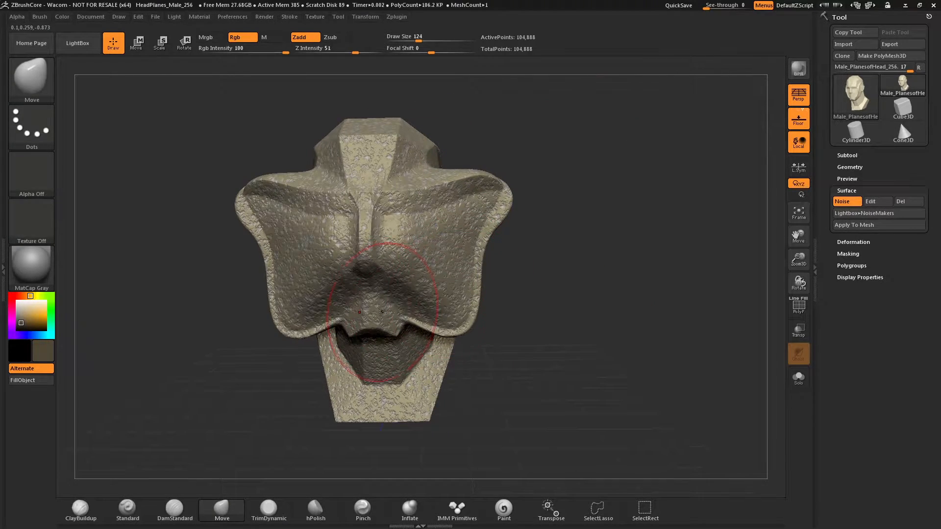
left_click_drag(383, 312, 383, 383)
left_click_drag(532, 292, 459, 290)
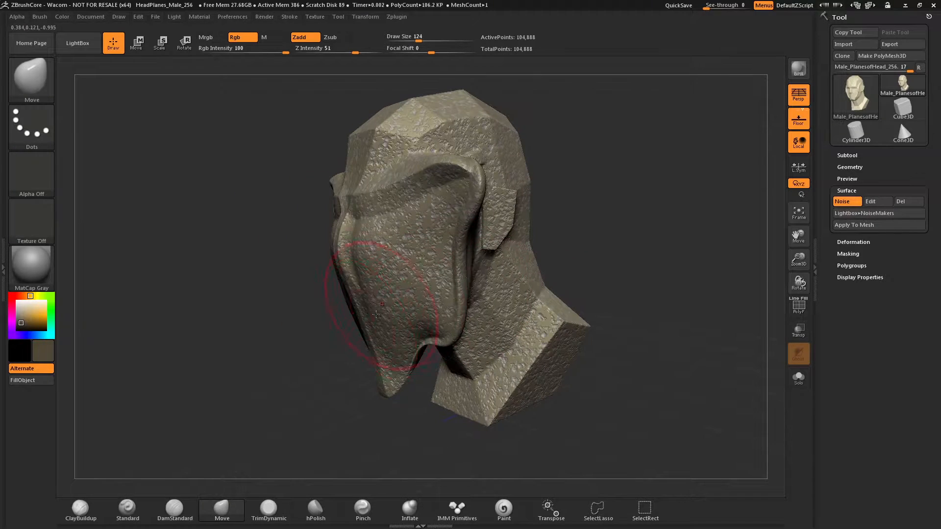
left_click_drag(376, 315, 359, 322)
left_click_drag(383, 279, 363, 284)
left_click_drag(361, 240, 353, 237)
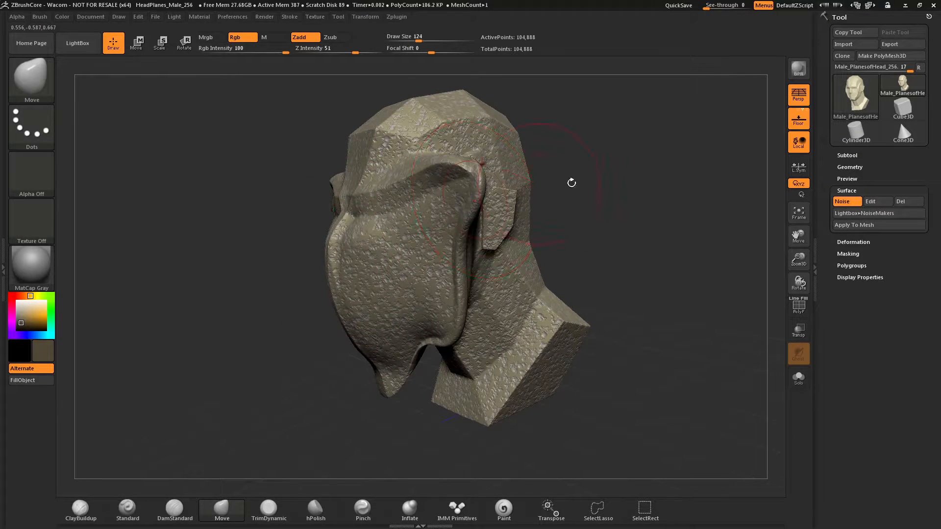
mouse_move(572, 182)
left_mouse_down()
mouse_move(603, 168)
mouse_move(511, 209)
left_mouse_up()
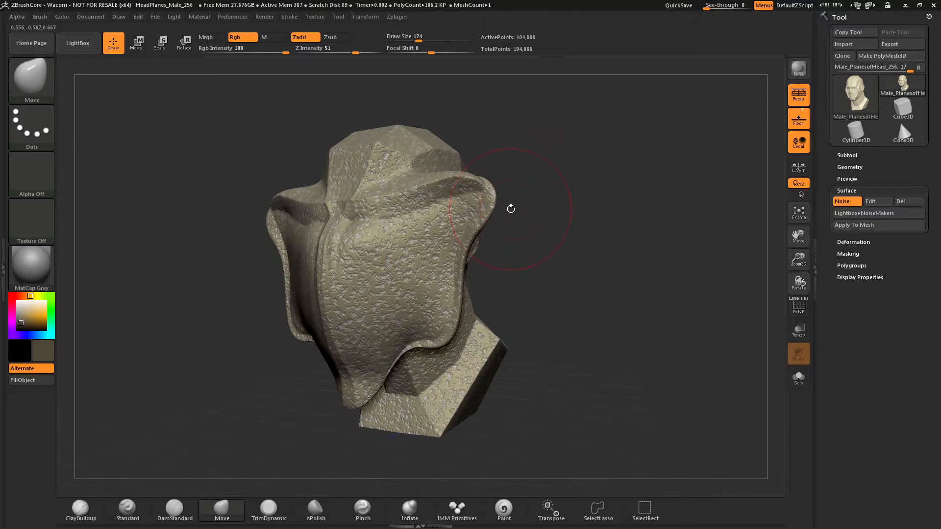
- Undo the Move brush deformations and the ClayBuildup strokes on the head
key("ctrl+z")
key("ctrl+z")
key("ctrl+z")
key("ctrl+z")
key("ctrl+z")
key("ctrl+z")
key("ctrl+z")
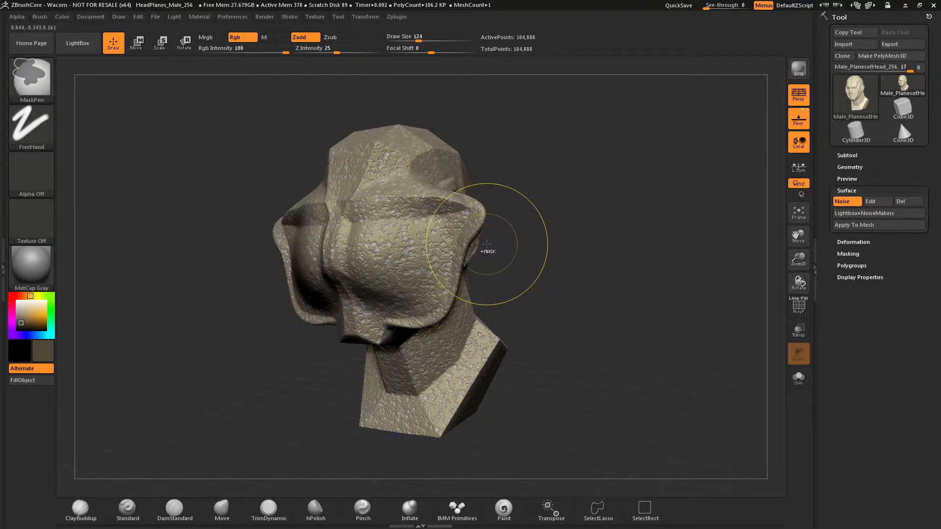
key("ctrl+z")
key("ctrl+z")
key("ctrl+z")
key("ctrl+z")
key("ctrl+z")
key("ctrl+z")
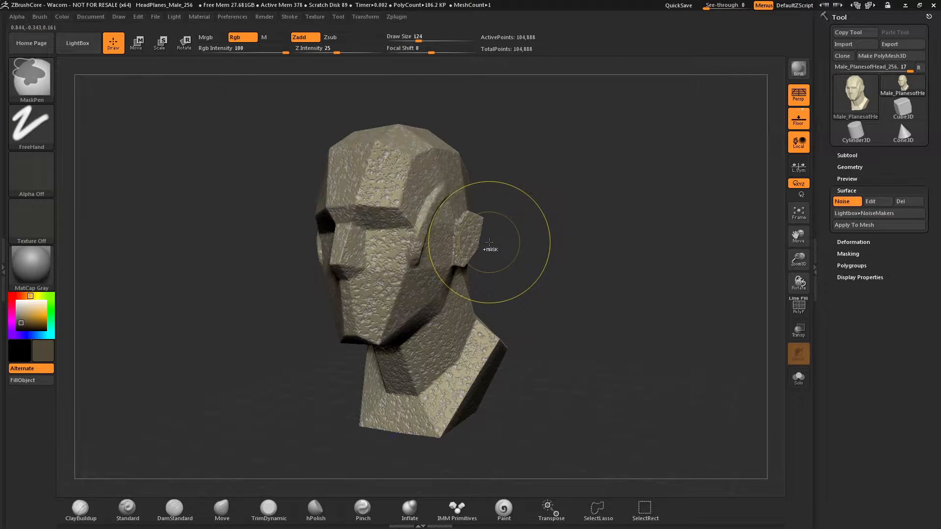
- Apply the active surface noise to the head's mesh as real geometry
mouse_move(496, 227)
left_mouse_down()
mouse_move(513, 223)
mouse_move(550, 253)
left_mouse_up()
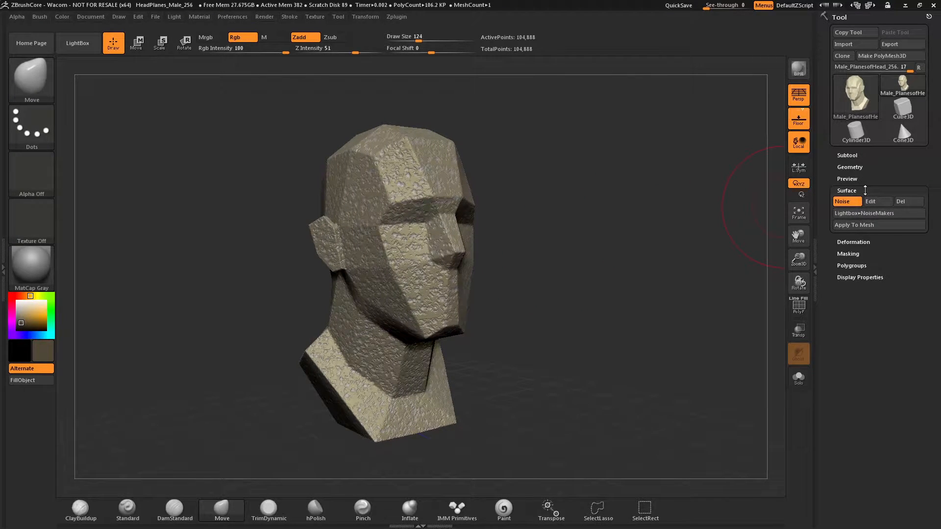
left_click(861, 226)
left_click_drag(645, 262, 692, 166)
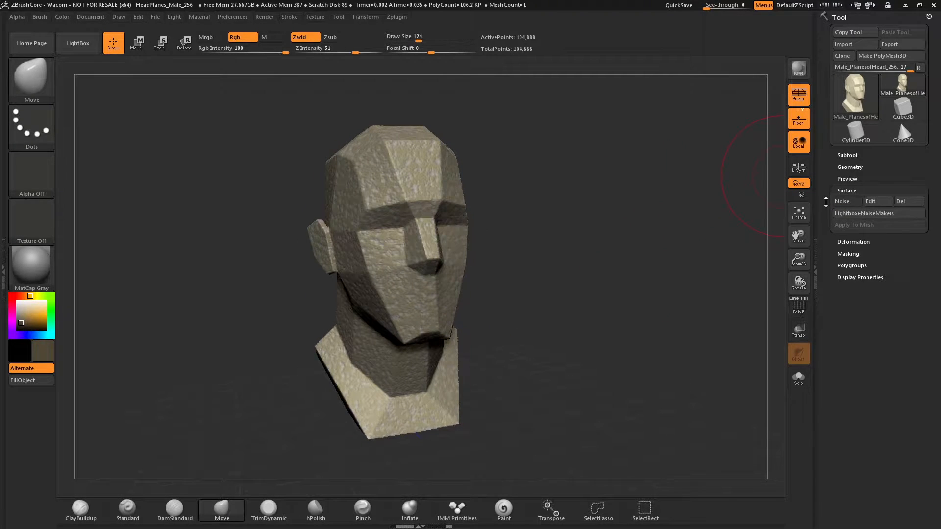
left_click(851, 213)
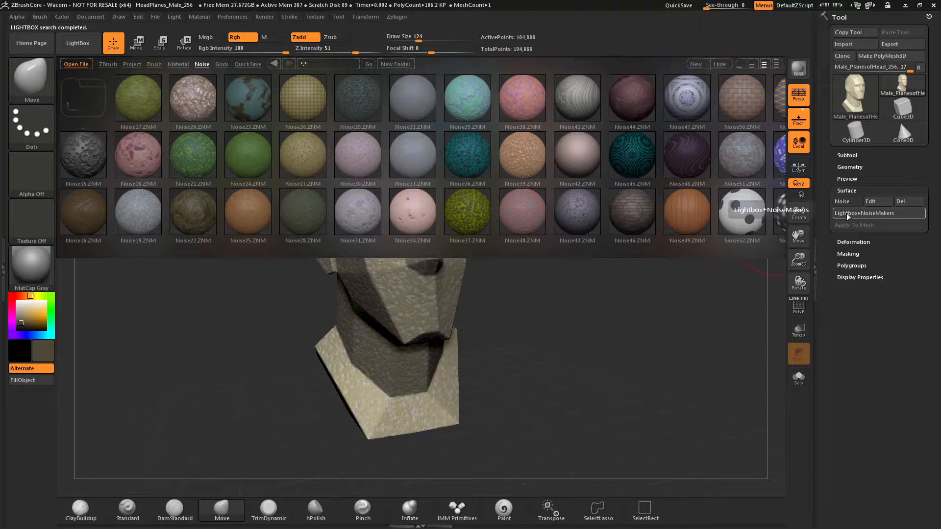
left_click(847, 213)
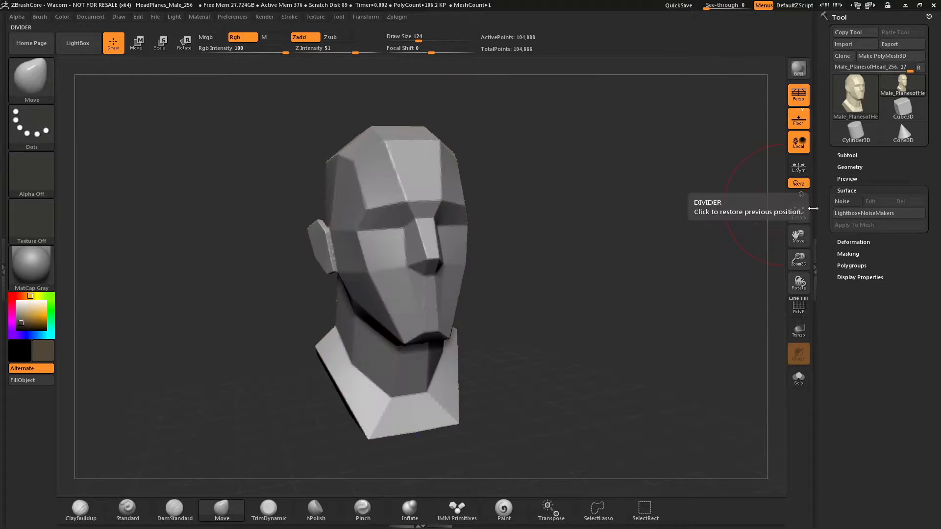
- Create a custom surface noise for the head with Noise Scale 21.15743 and Strength 0.00152
left_click(841, 202)
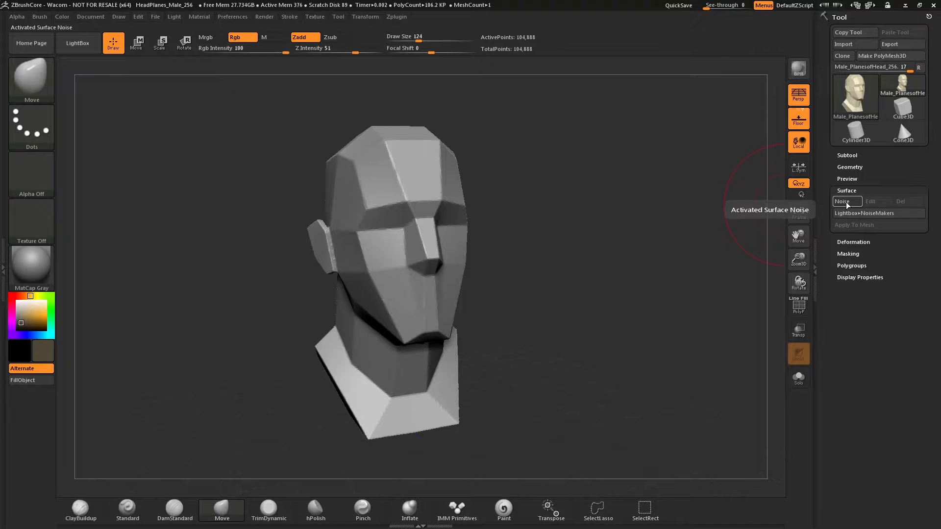
left_click(846, 202)
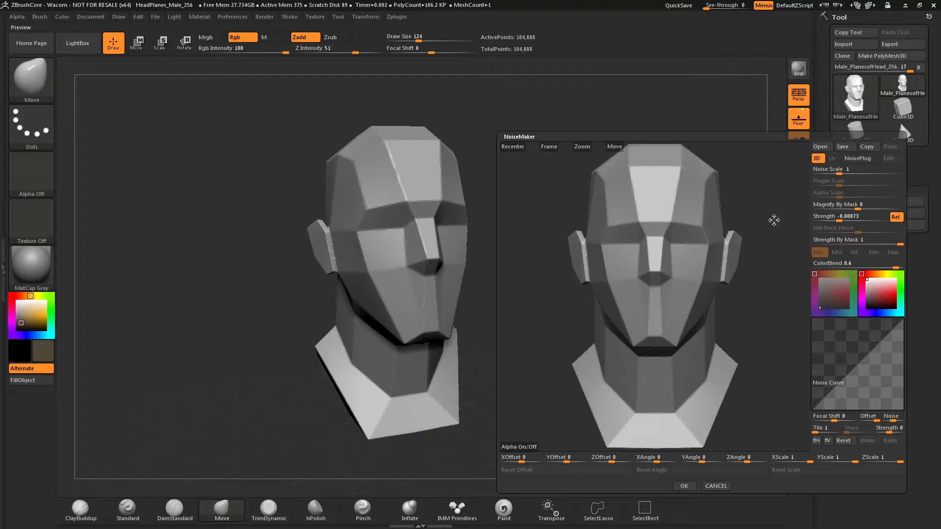
mouse_move(774, 220)
left_mouse_down()
mouse_move(756, 223)
mouse_move(775, 219)
mouse_move(798, 193)
left_mouse_up()
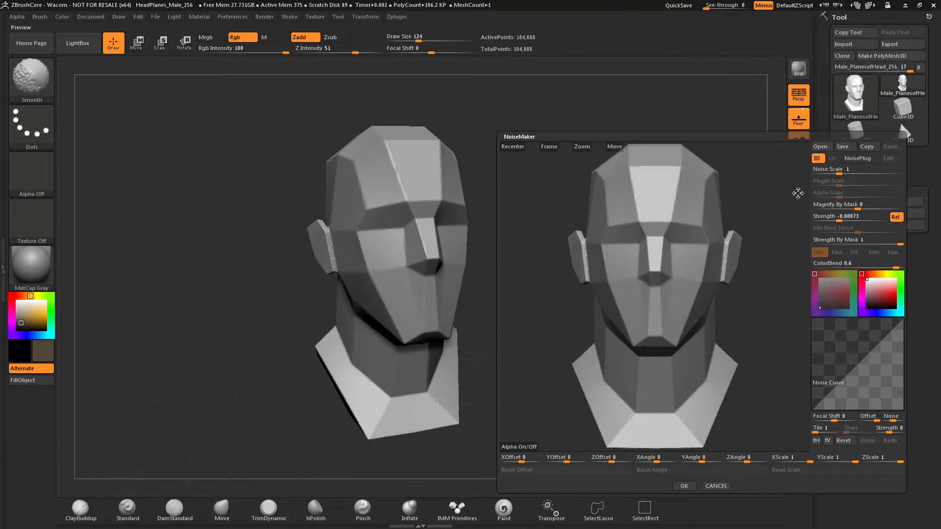
left_click(842, 169)
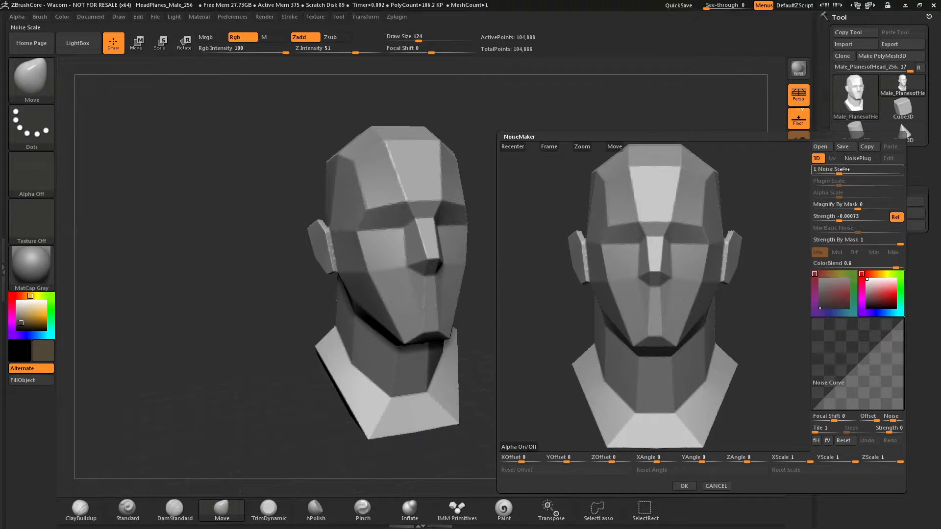
left_click_drag(837, 171, 836, 173)
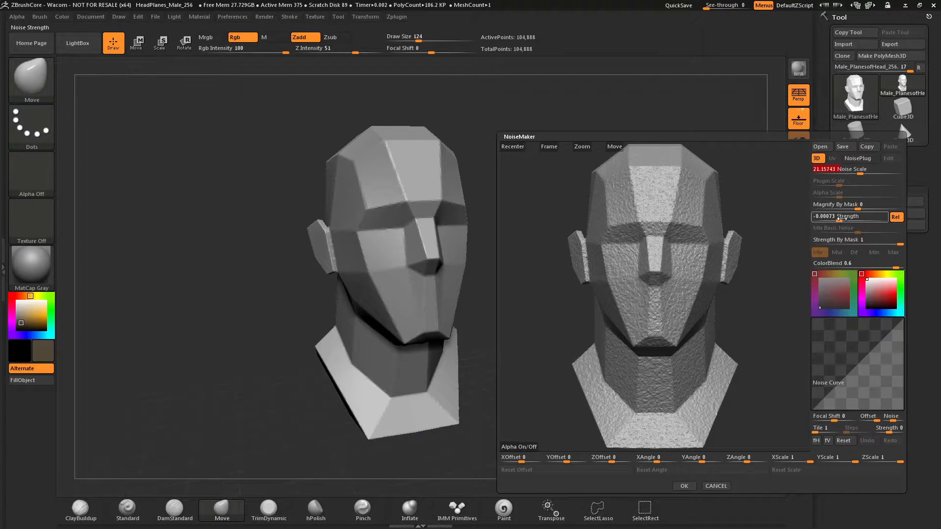
left_click_drag(839, 219, 860, 222)
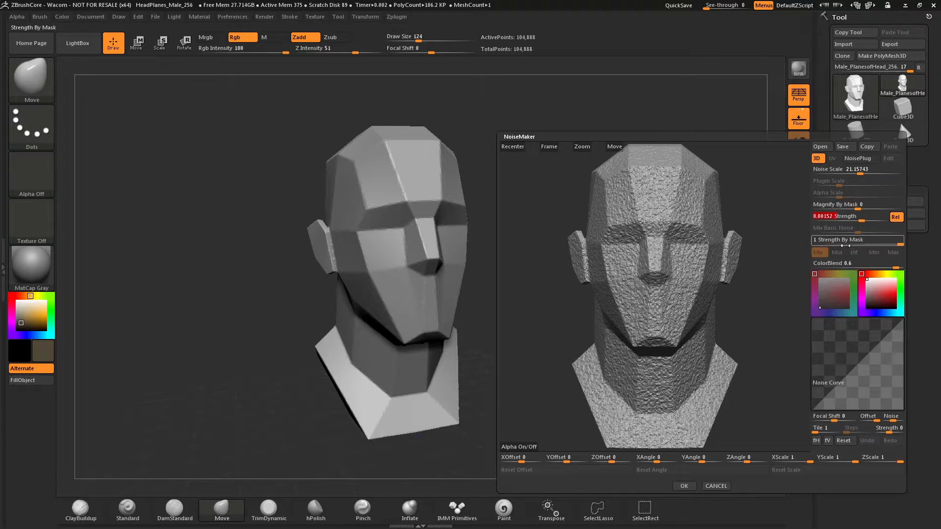
- Browse the NoisePlug patterns, including Cheetah and Erosion, and assign the Grid pattern to the head's surface noise
left_click(857, 159)
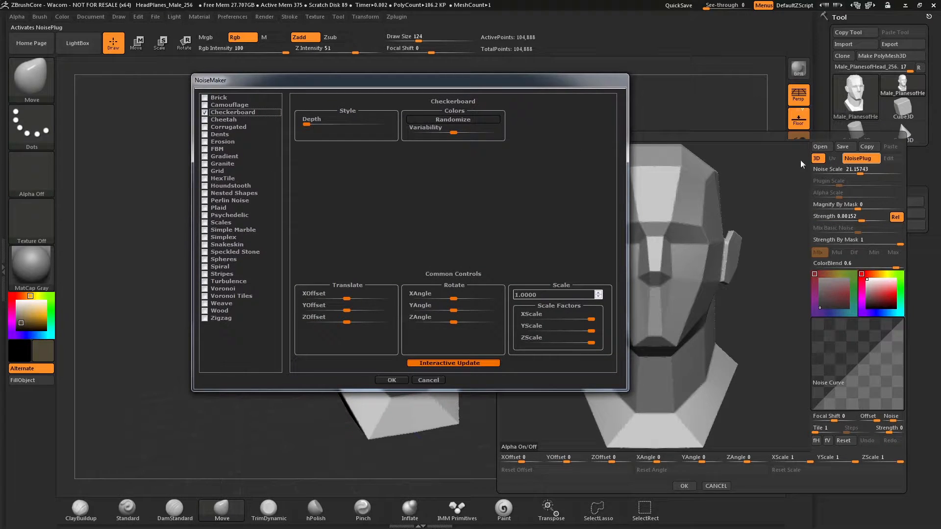
left_click(205, 120)
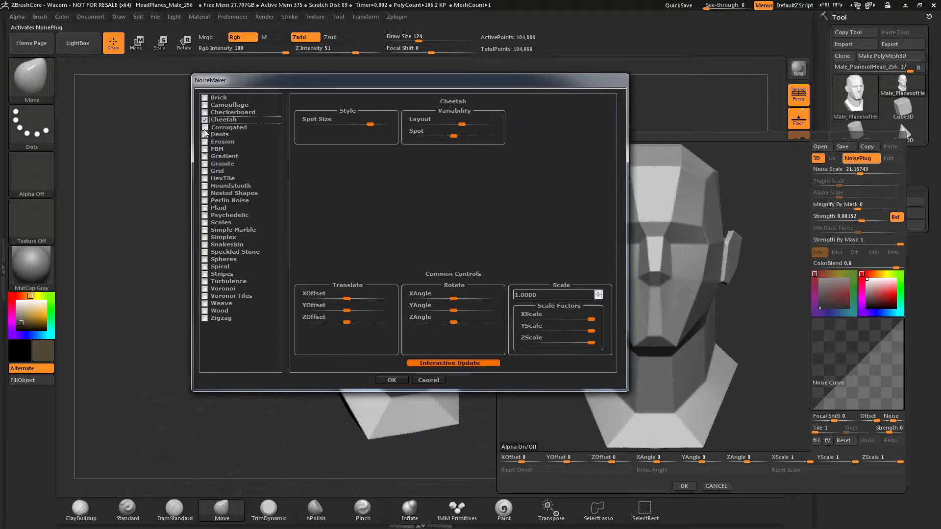
left_click(206, 134)
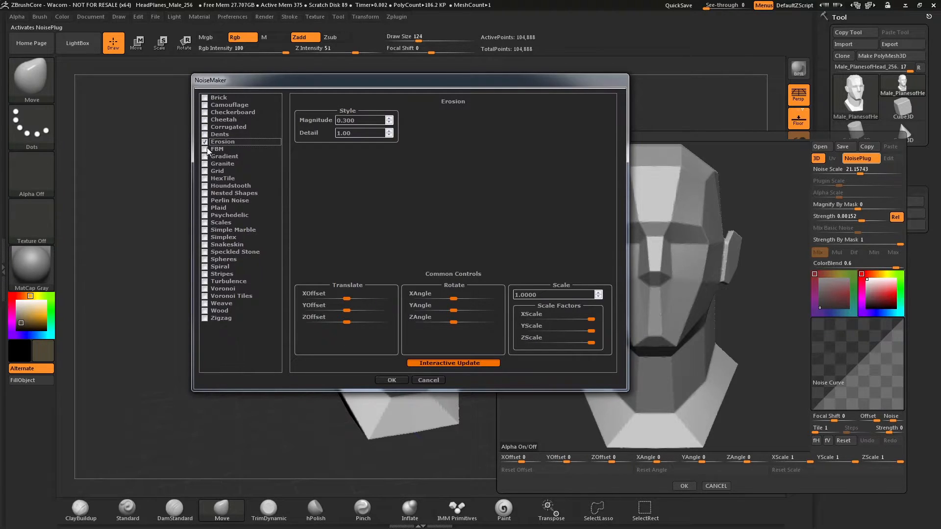
left_click(205, 171)
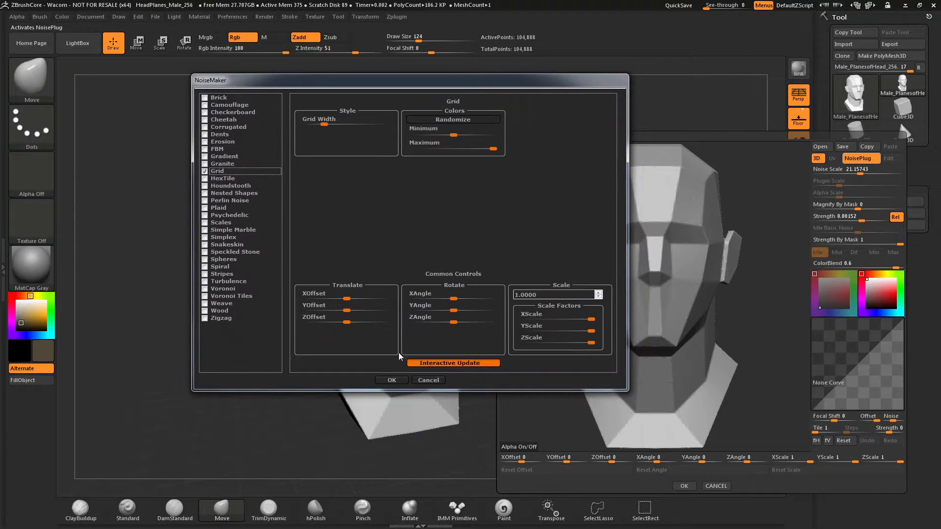
left_click(402, 381)
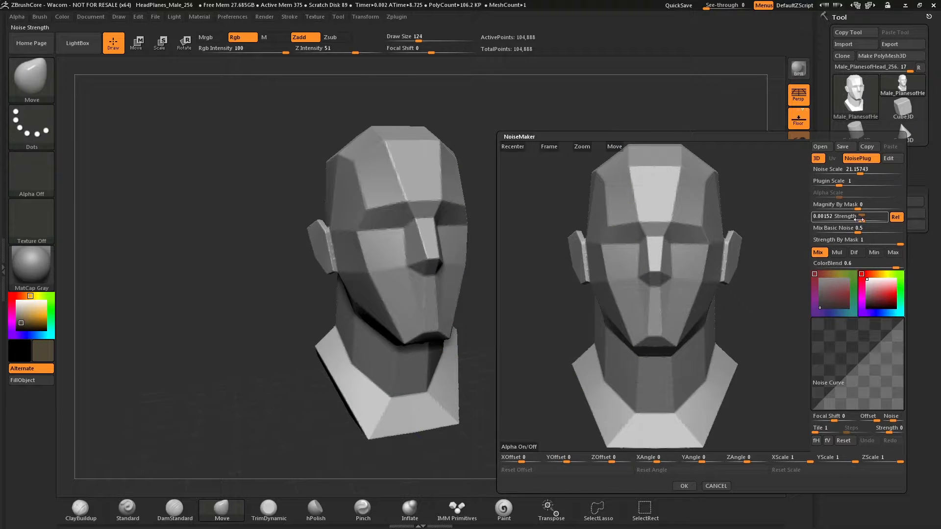
- Set the grid noise to Strength 0.02458, Noise Scale 0.66117, Plugin Scale 0.1686, Mix Basic Noise 0.46551 and Strength By Mask 0.25287
left_click_drag(861, 219, 868, 208)
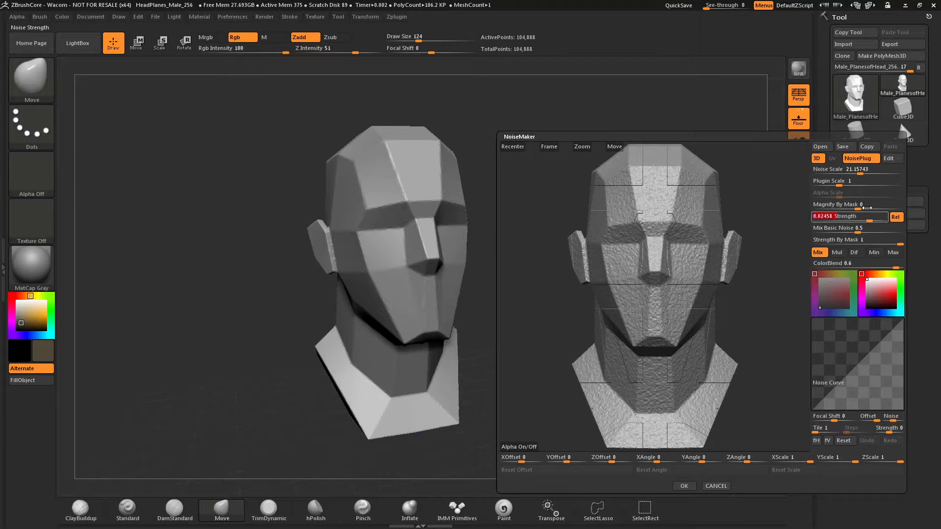
mouse_move(859, 172)
left_mouse_down()
mouse_move(832, 185)
mouse_move(840, 173)
left_mouse_up()
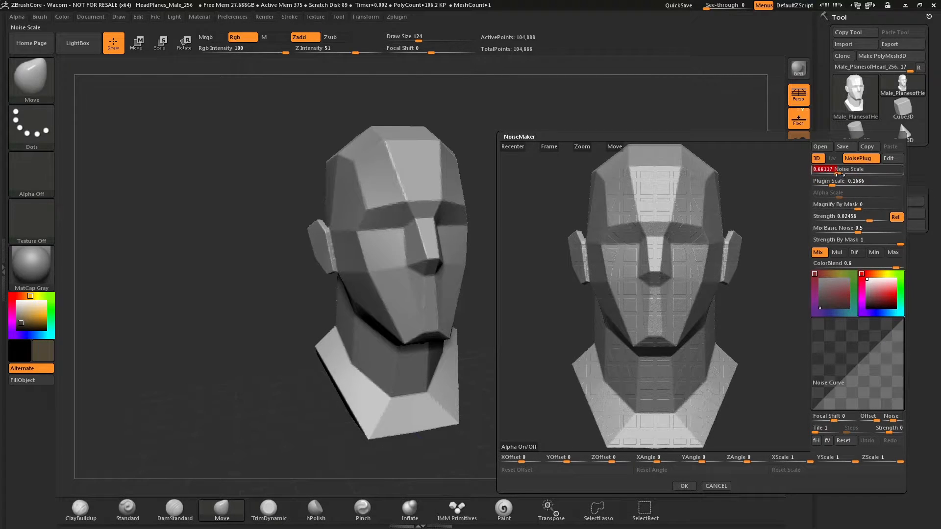
mouse_move(856, 241)
left_mouse_down()
mouse_move(837, 242)
mouse_move(868, 229)
mouse_move(854, 232)
left_mouse_up()
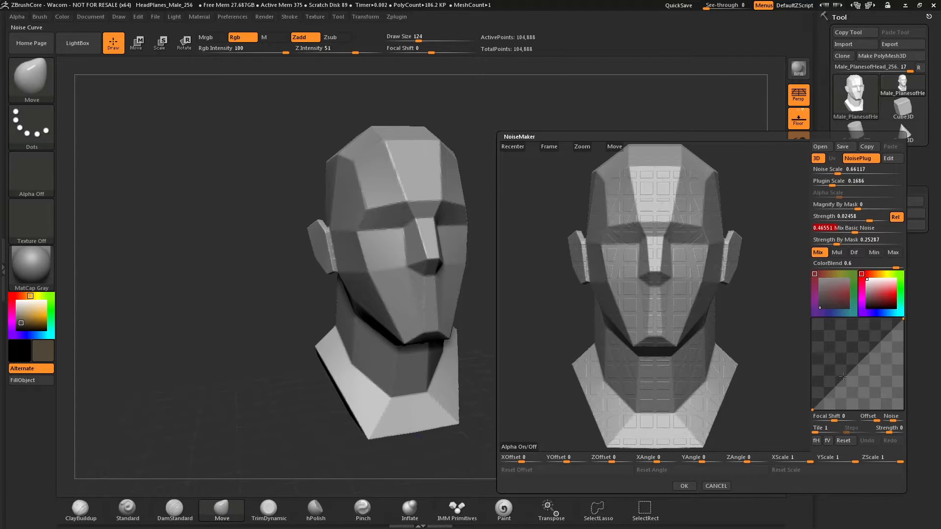
- Bend the noise curve into a steep S shape and accept the grid noise on the head
mouse_move(842, 377)
left_mouse_down()
mouse_move(834, 351)
mouse_move(847, 374)
mouse_move(836, 373)
mouse_move(851, 370)
left_mouse_up()
left_click(864, 326)
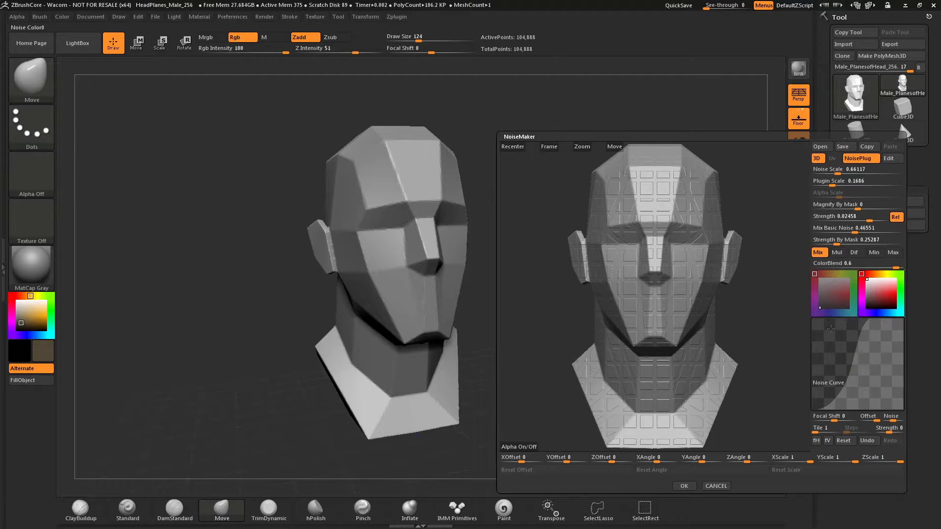
left_click(684, 485)
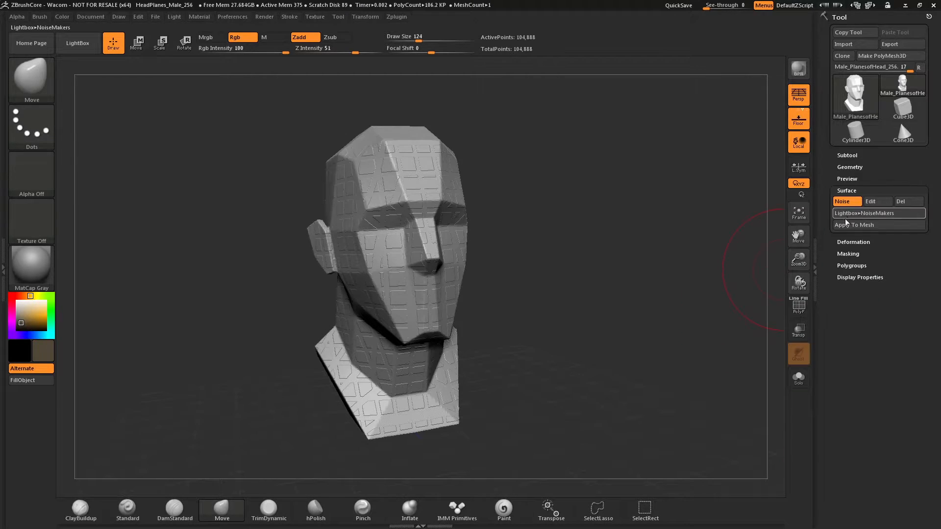
- Load the Noise36.ZNM preset from the NoiseMakers library onto the head and close the library
left_click(853, 215)
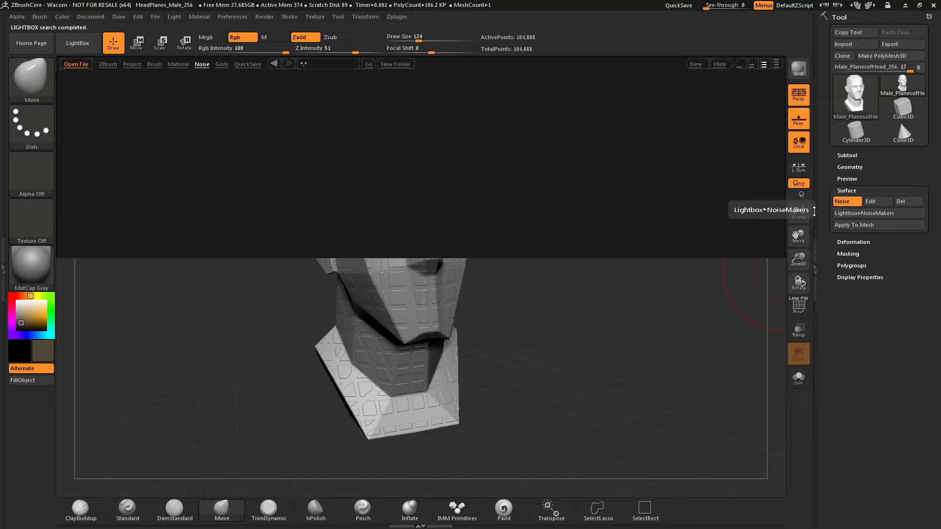
double_click(471, 170)
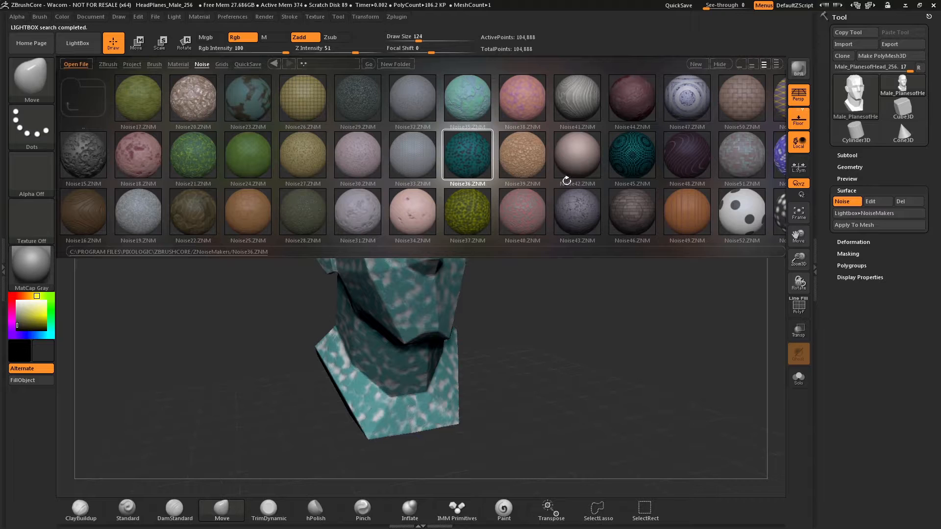
left_click(721, 66)
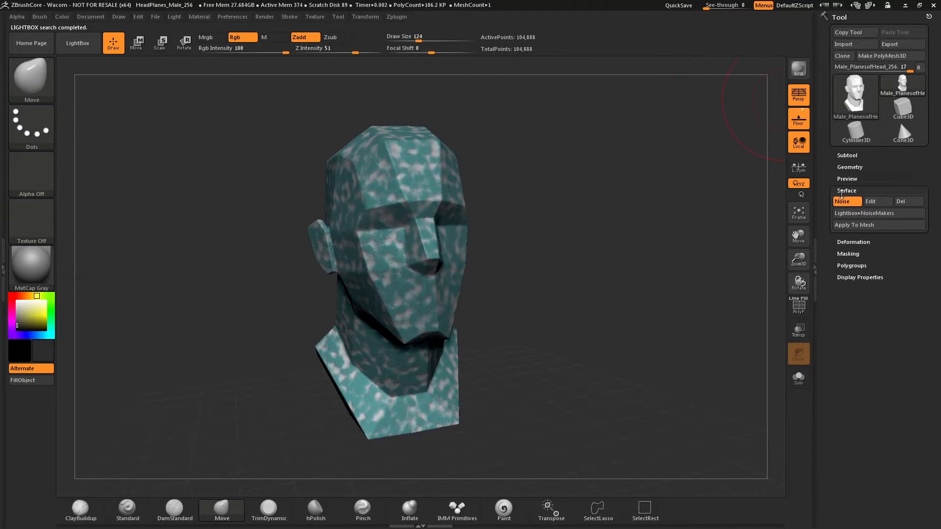
- Edit the preset noise to Noise Scale 33.73887, Plugin Scale 0.41953, Mix Basic Noise 0.87356 and Strength 0.10888, and inspect the head
left_click(875, 201)
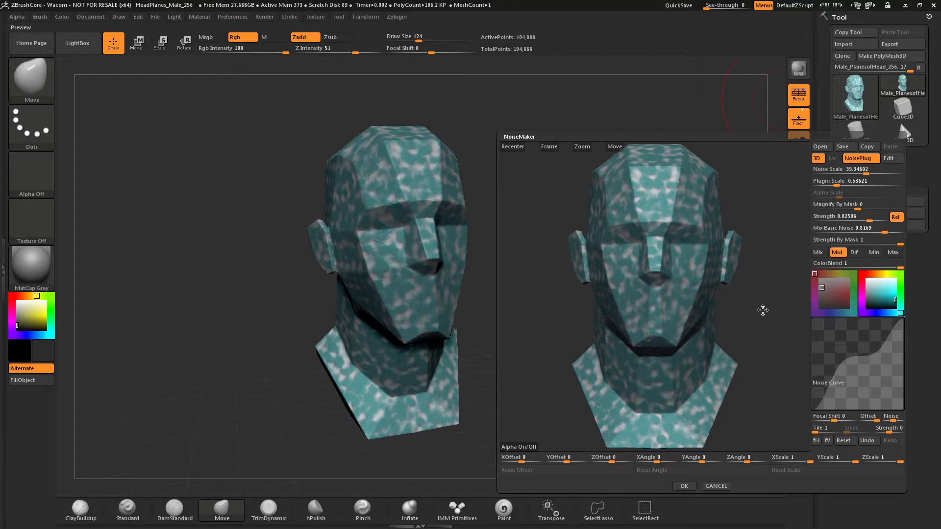
mouse_move(763, 310)
left_mouse_down()
mouse_move(746, 309)
mouse_move(764, 312)
left_mouse_up()
left_click_drag(835, 183, 869, 171)
left_click_drag(874, 229, 890, 230)
left_click_drag(870, 219, 877, 220)
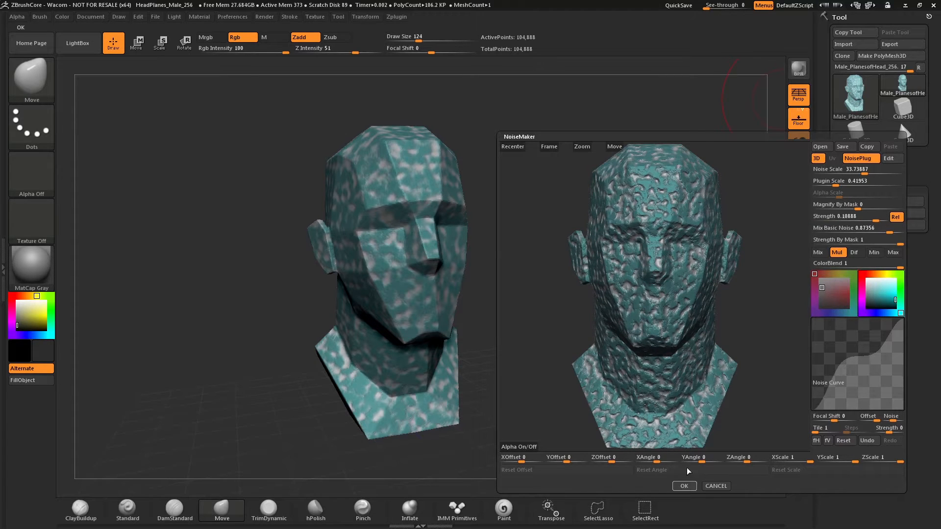
left_click(685, 485)
mouse_move(711, 265)
left_mouse_down()
mouse_move(658, 274)
mouse_move(704, 281)
mouse_move(738, 263)
mouse_move(681, 268)
mouse_move(705, 268)
left_mouse_up()
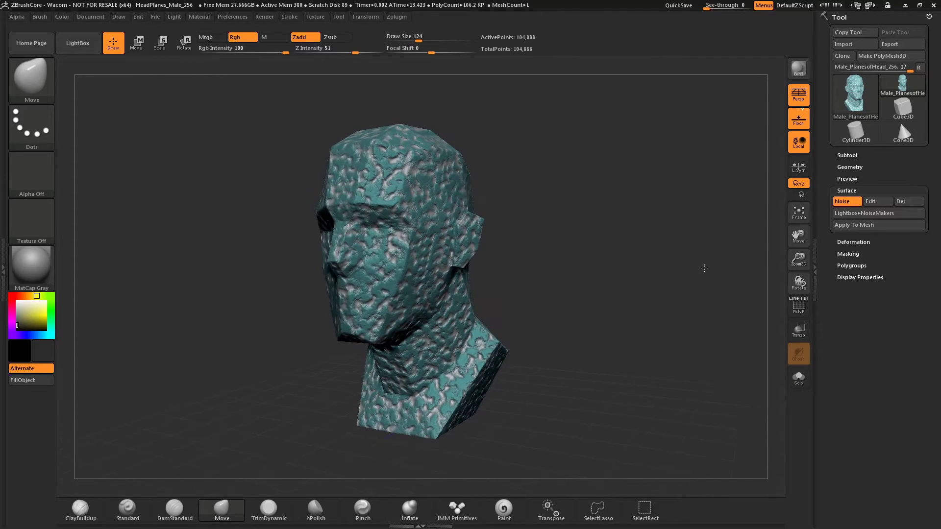
left_click_drag(629, 285, 642, 284)
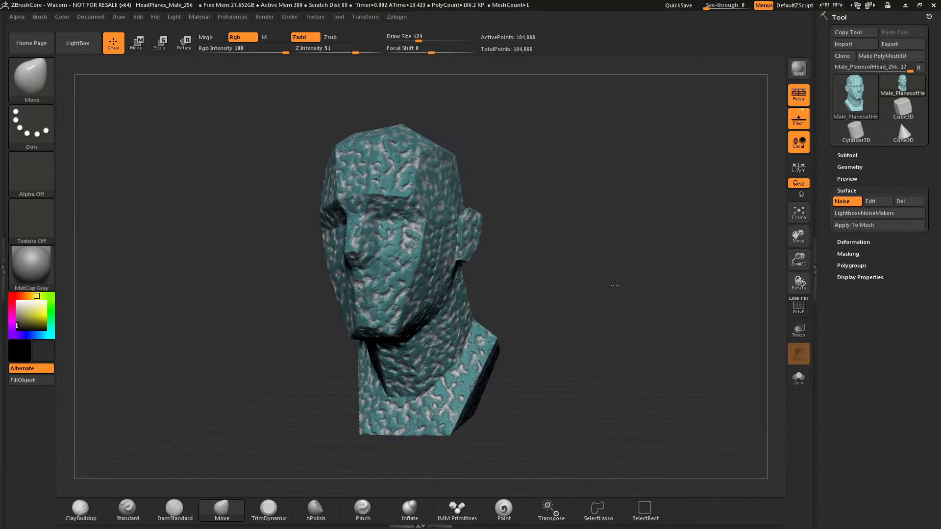